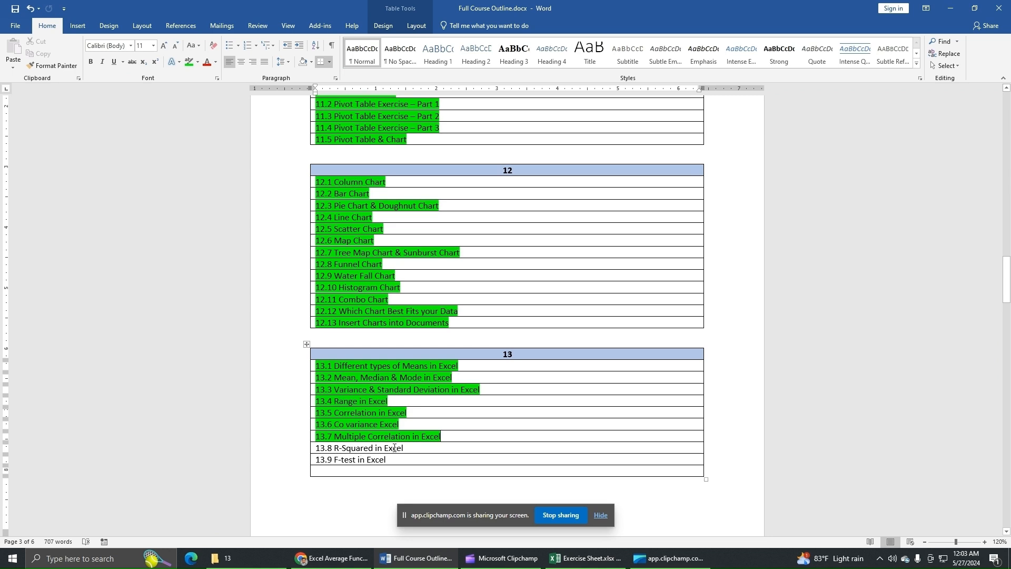
Step: Switch to the Exercise Sheet workbook in Excel and examine the independent Hours Studied and dependent Test Score columns
{"action": "left_click", "coordinate": [585, 558]}
{"action": "left_click_drag", "start_coordinate": [584, 275], "coordinate": [631, 394]}
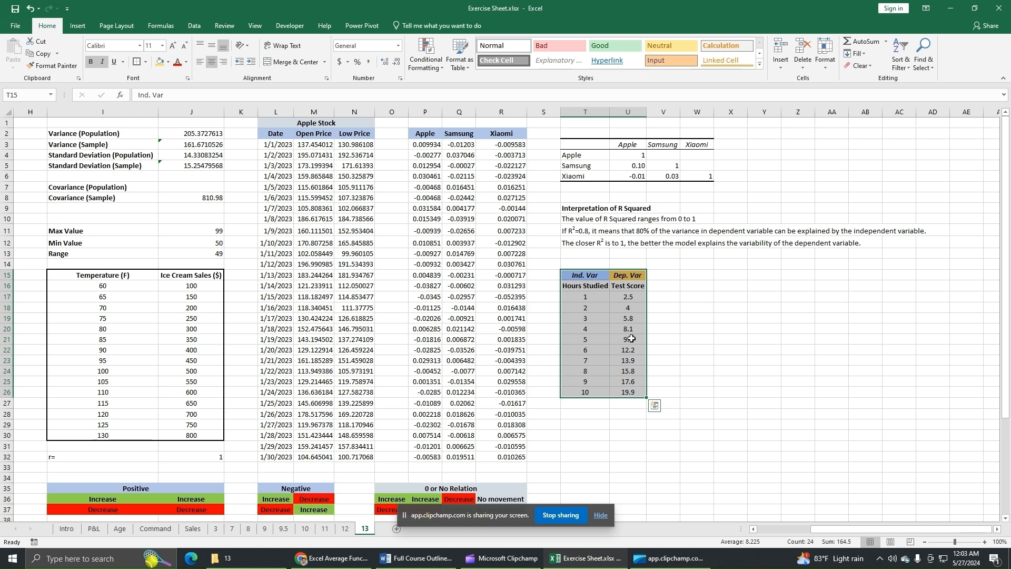
{"action": "left_click", "coordinate": [687, 320]}
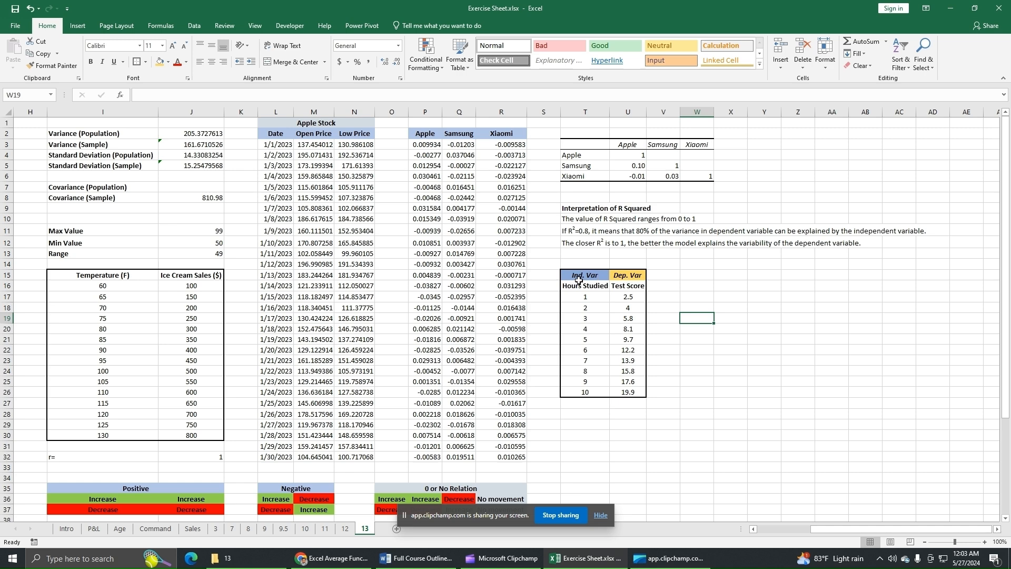
{"action": "left_click", "coordinate": [629, 277]}
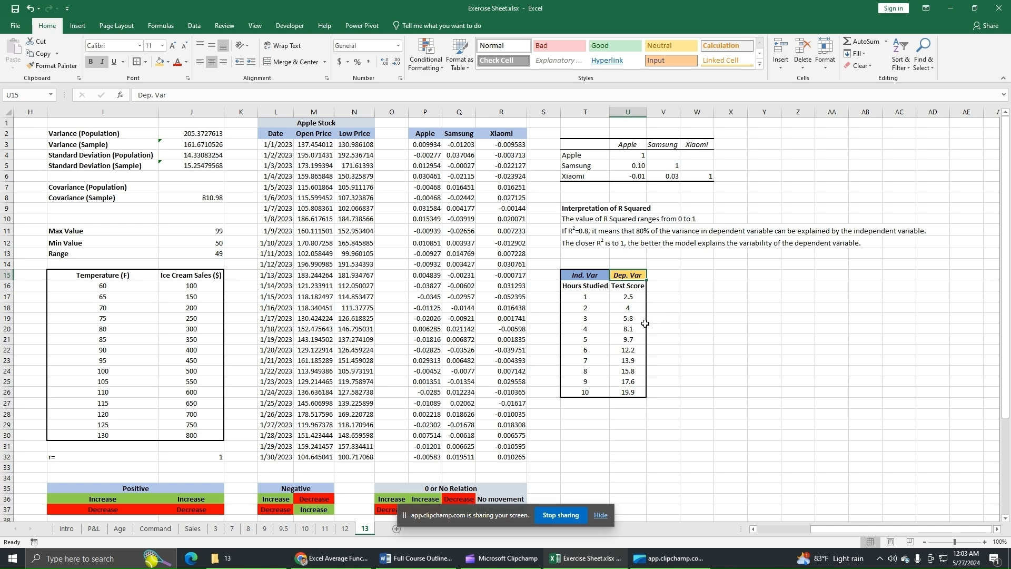
{"action": "left_click_drag", "start_coordinate": [634, 276], "coordinate": [640, 390]}
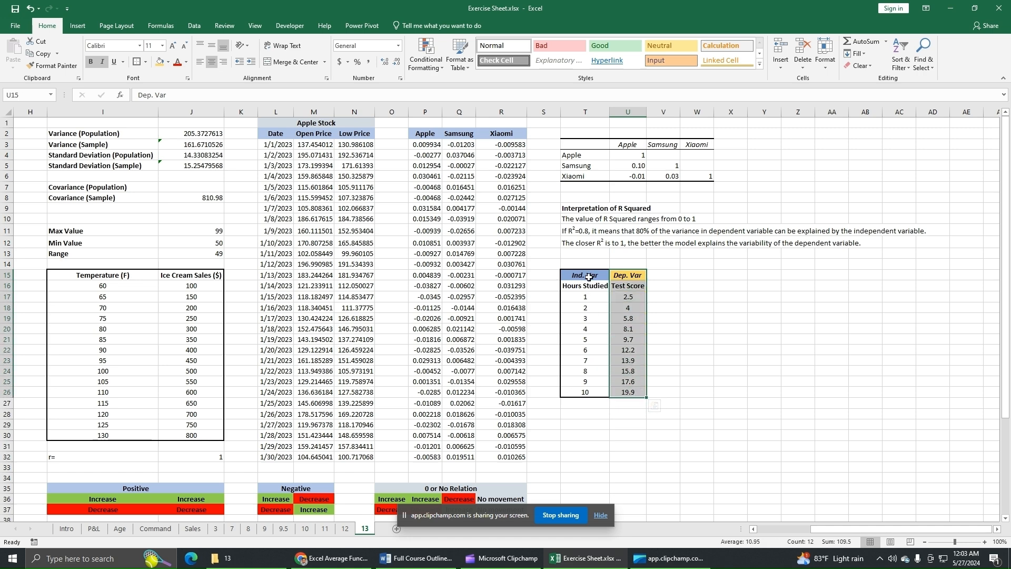
{"action": "left_click_drag", "start_coordinate": [587, 275], "coordinate": [594, 388]}
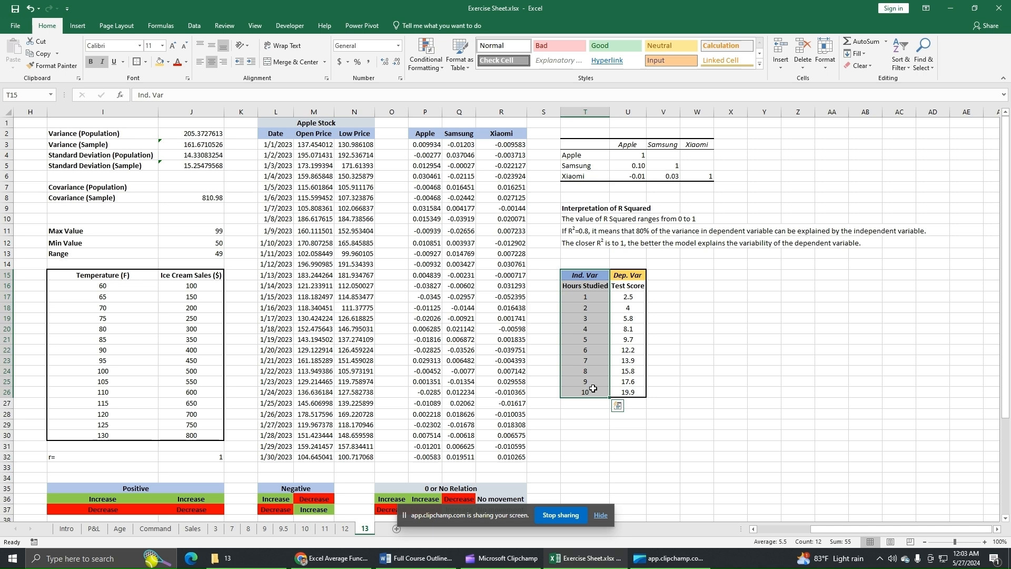
{"action": "left_click", "coordinate": [679, 368]}
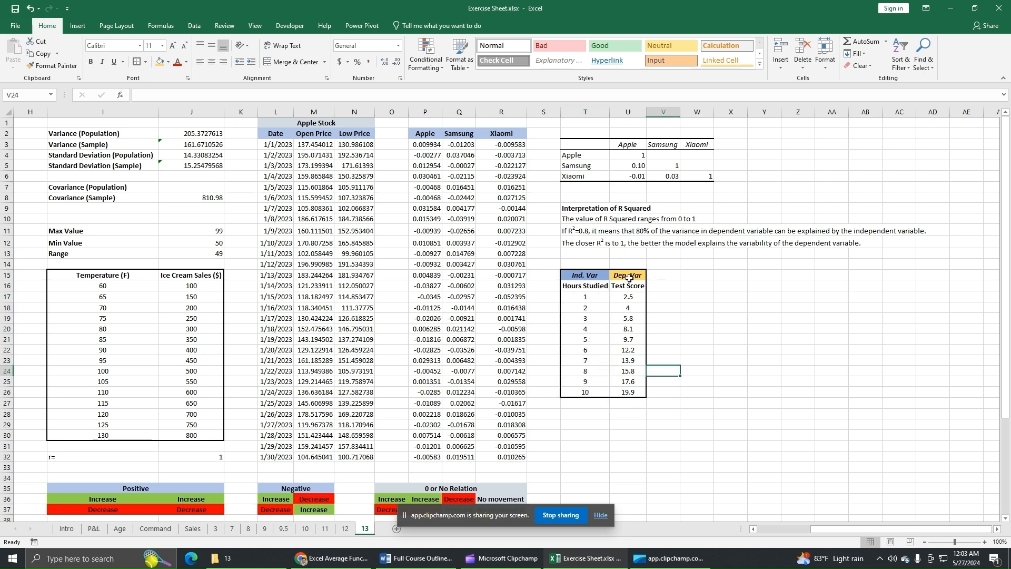
{"action": "left_click_drag", "start_coordinate": [628, 276], "coordinate": [634, 392]}
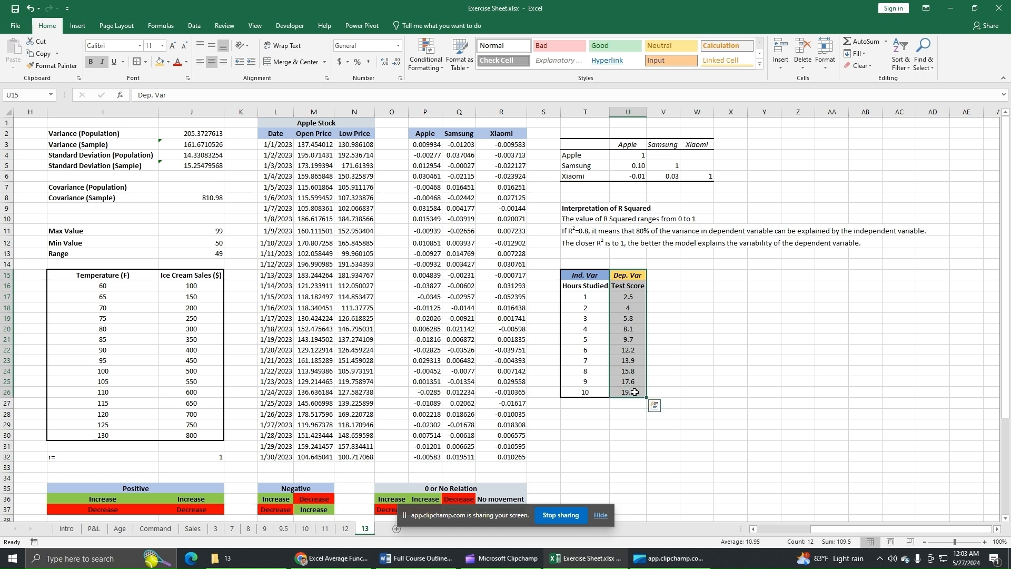
{"action": "left_click_drag", "start_coordinate": [589, 274], "coordinate": [585, 392]}
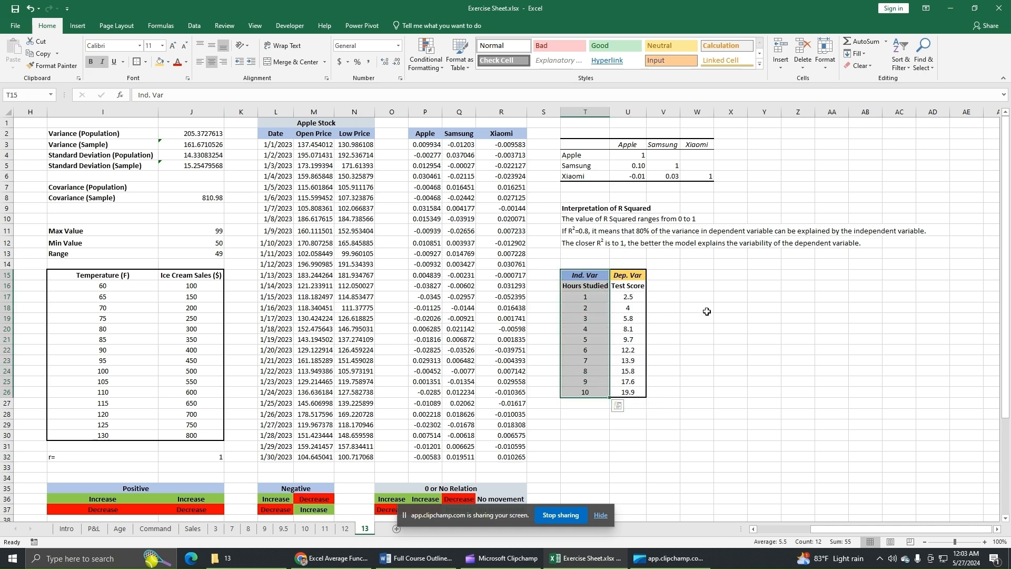
Step: Calculate R squared in T28 with the RSQ function, using U17:U26 as known_ys and T17:T26 as known_xs
{"action": "left_click", "coordinate": [584, 416]}
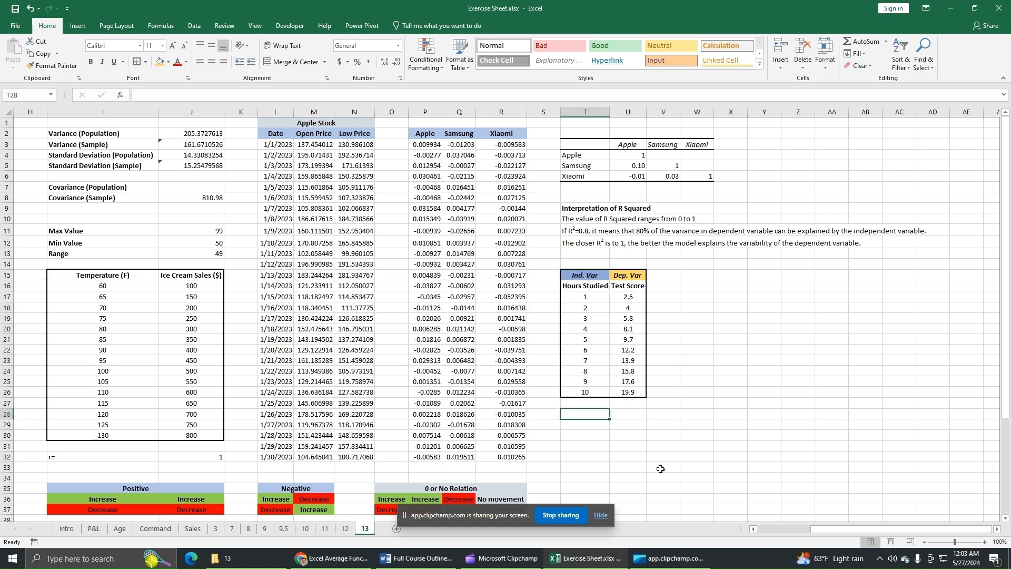
{"action": "type", "text": "="}
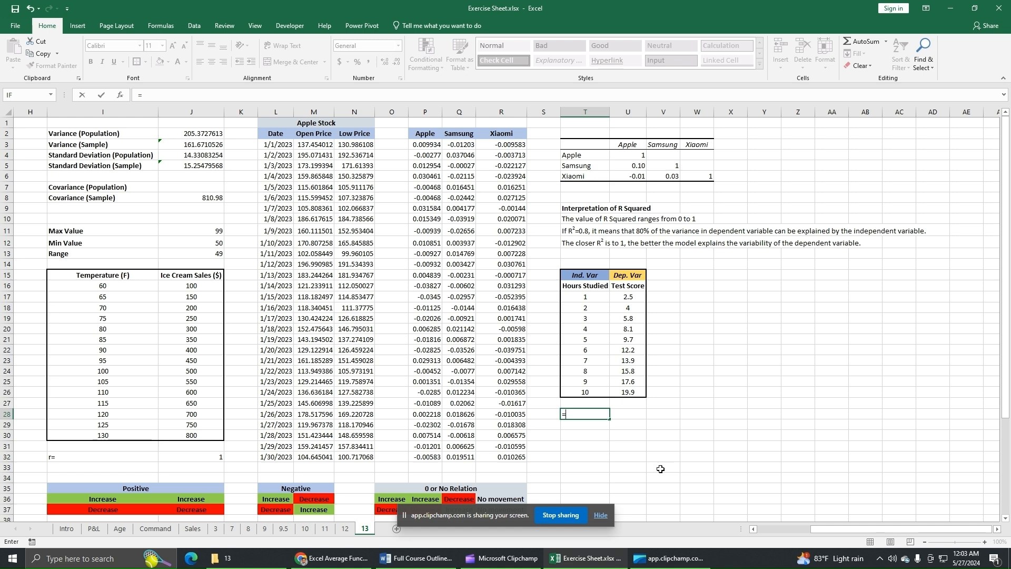
{"action": "type", "text": "rs"}
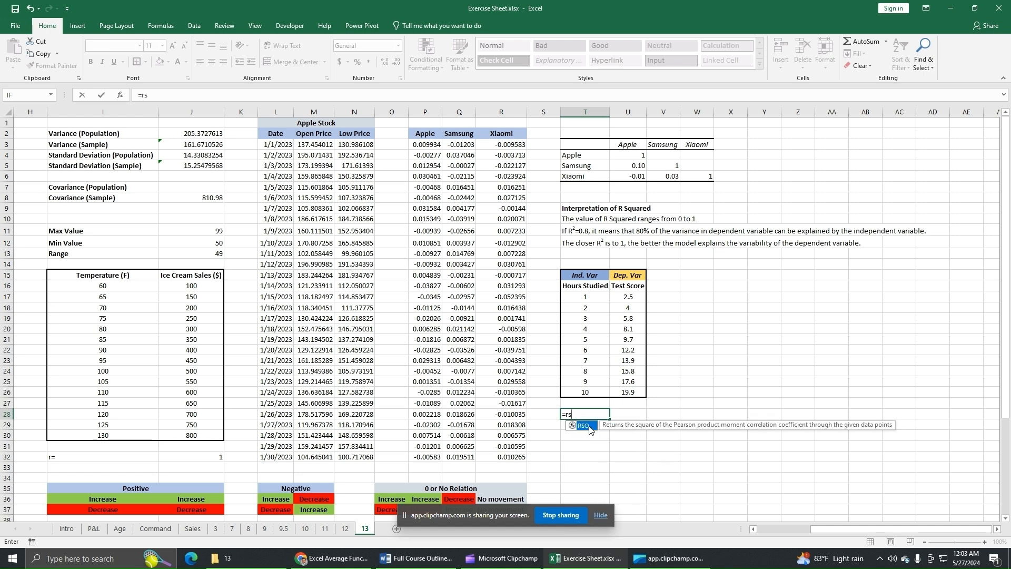
{"action": "double_click", "coordinate": [584, 426]}
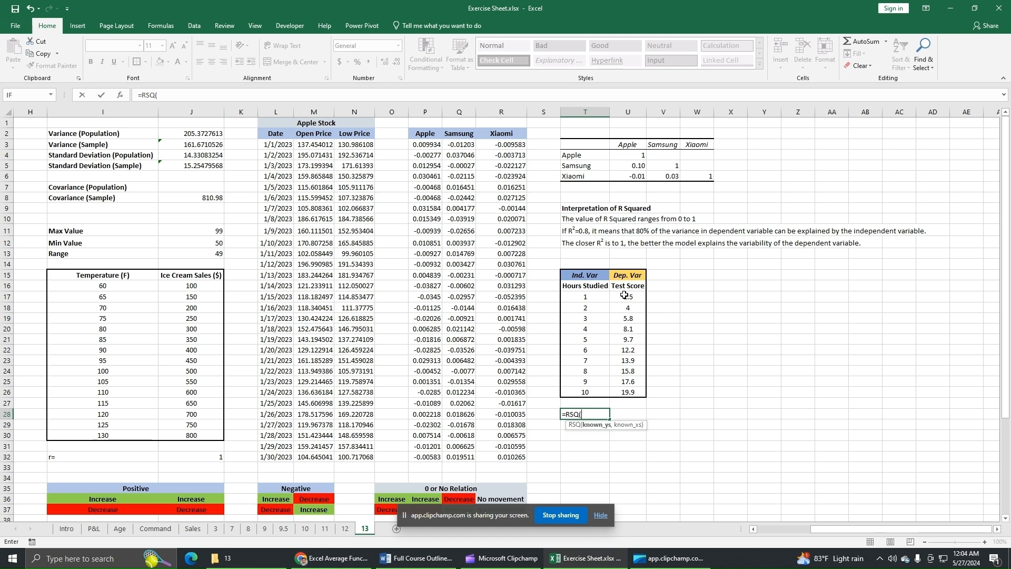
{"action": "left_click_drag", "start_coordinate": [628, 298], "coordinate": [633, 392]}
{"action": "type", "text": ","}
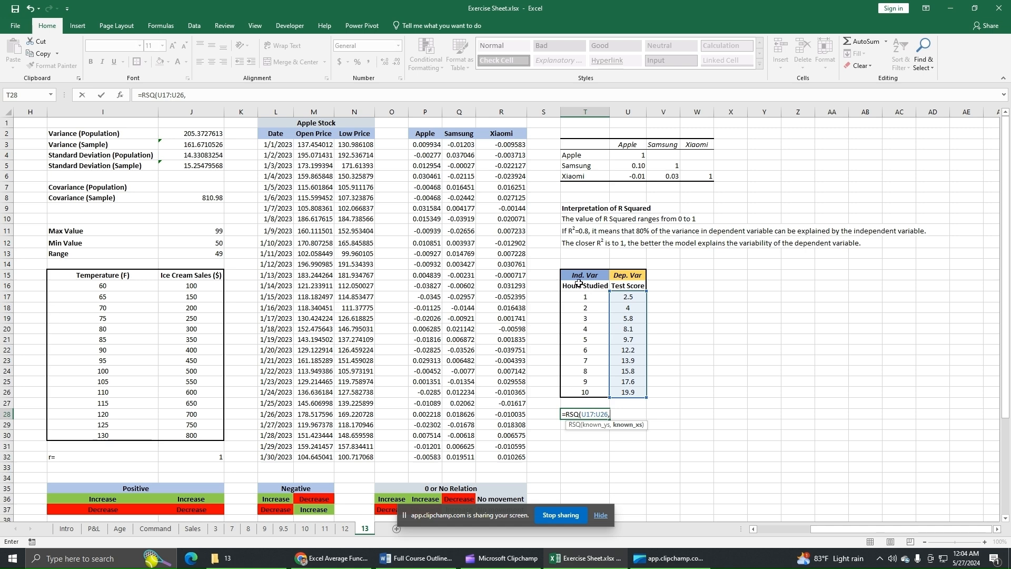
{"action": "left_click_drag", "start_coordinate": [589, 298], "coordinate": [590, 391]}
{"action": "type", "text": ")"}
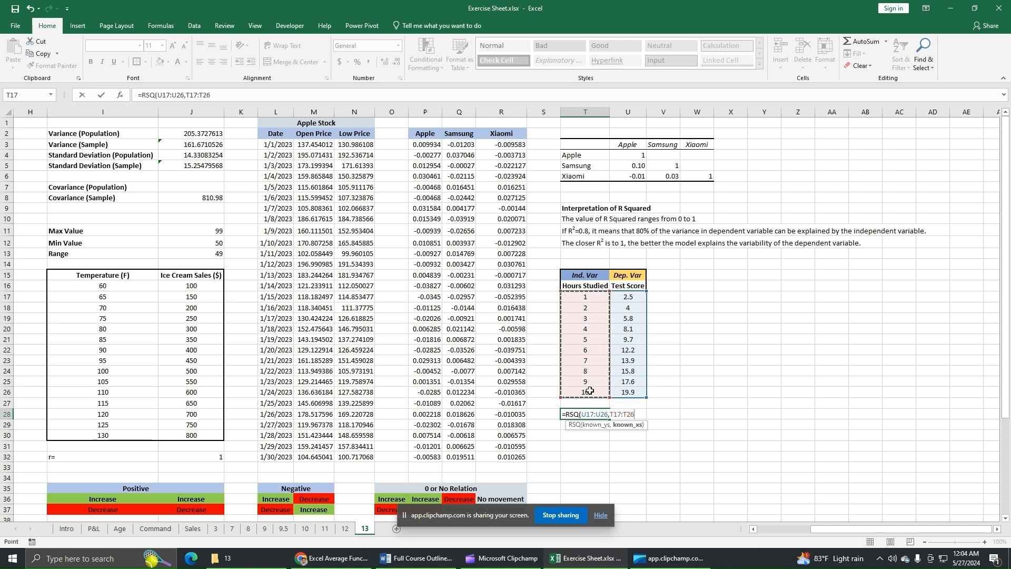
{"action": "key", "text": "Return"}
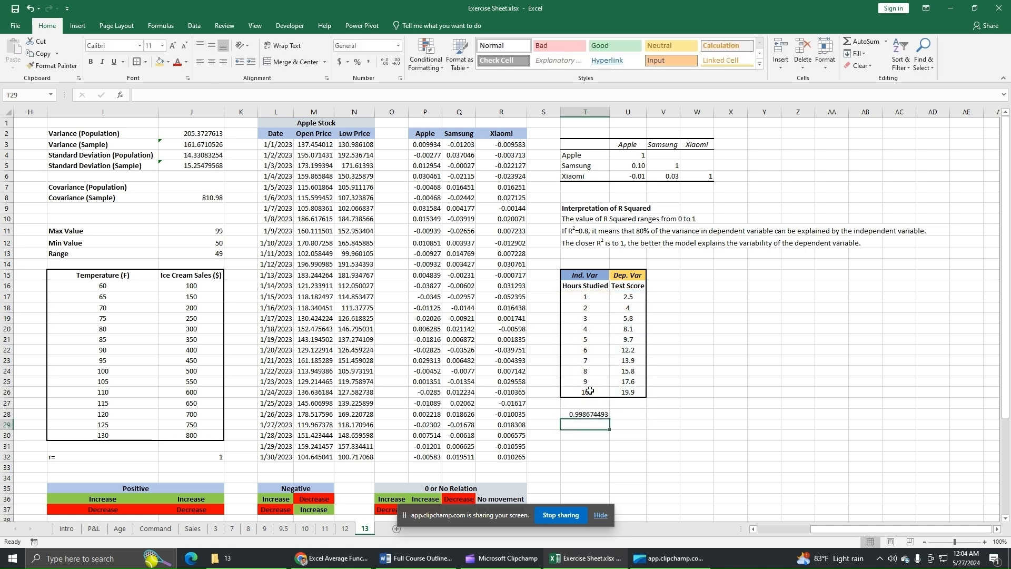
Step: Format the R squared result in T28 to four decimal places
{"action": "left_click", "coordinate": [593, 412]}
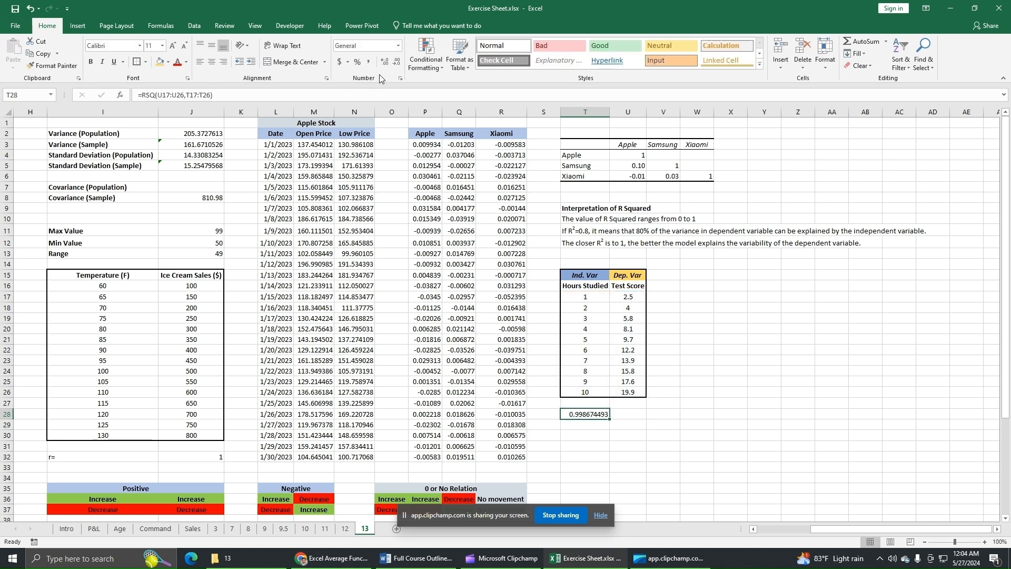
{"action": "left_click", "coordinate": [397, 61]}
{"action": "left_click", "coordinate": [396, 62]}
{"action": "left_click", "coordinate": [396, 62]}
{"action": "left_click", "coordinate": [396, 62]}
{"action": "left_click", "coordinate": [397, 62]}
{"action": "left_click", "coordinate": [397, 62]}
{"action": "left_click", "coordinate": [385, 62]}
{"action": "left_click", "coordinate": [385, 62]}
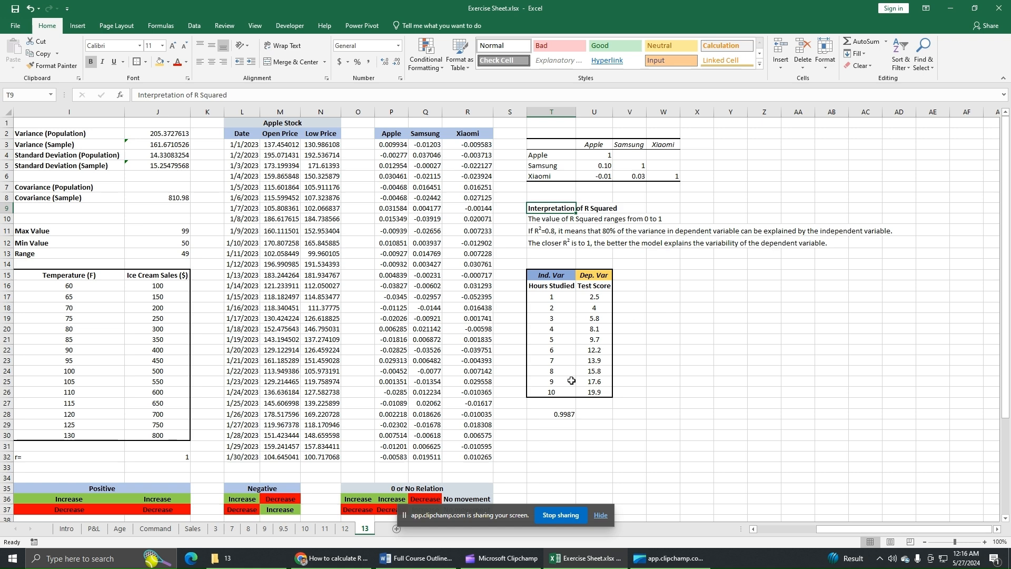
Step: Try the percentage format on the R squared result in T28 and undo it
{"action": "left_click", "coordinate": [565, 411]}
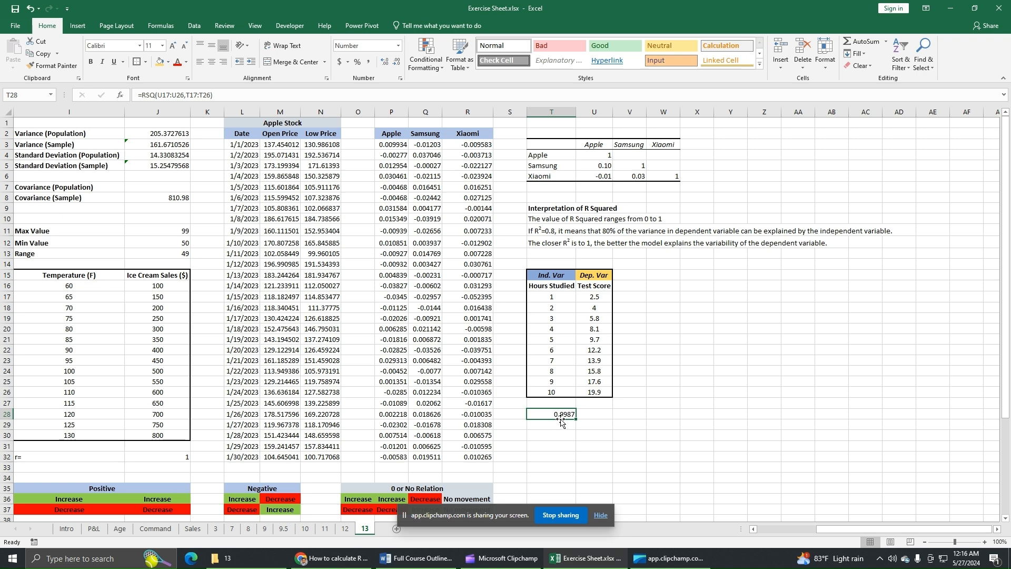
{"action": "left_click", "coordinate": [357, 62]}
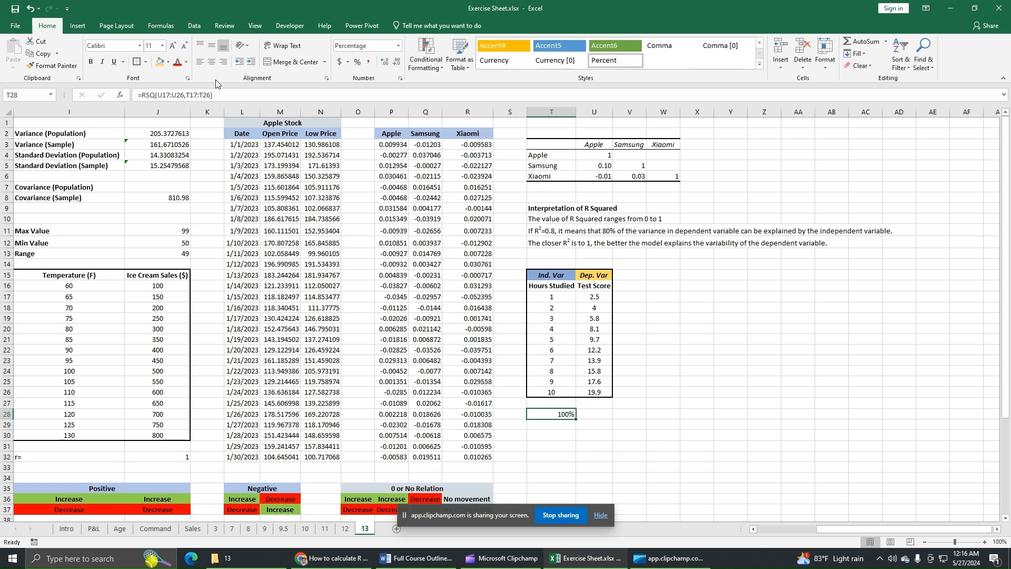
{"action": "left_click", "coordinate": [29, 9]}
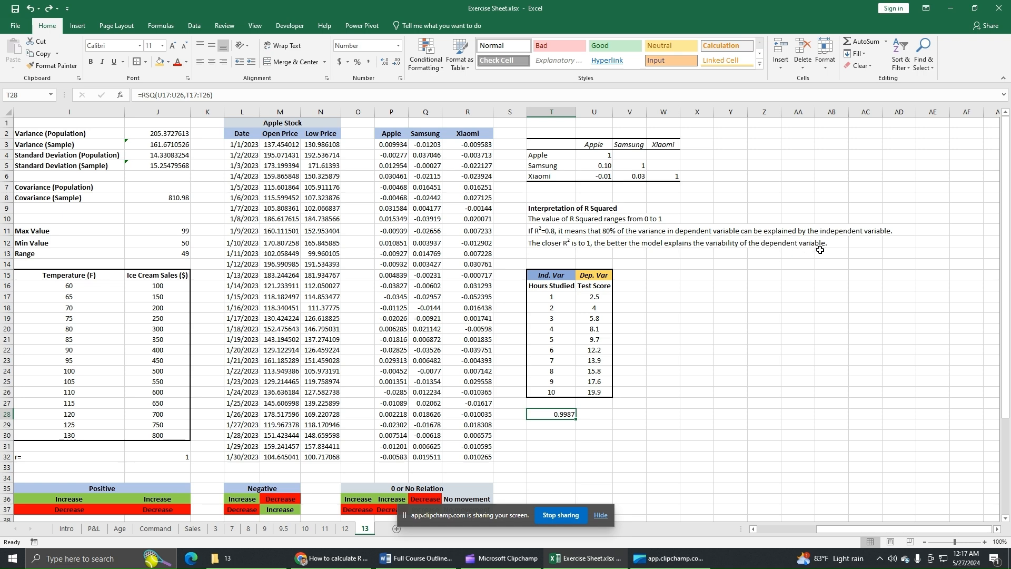
Step: Insert a scatter chart from the Hours Studied and Test Score table in T15:U26
{"action": "left_click", "coordinate": [639, 433]}
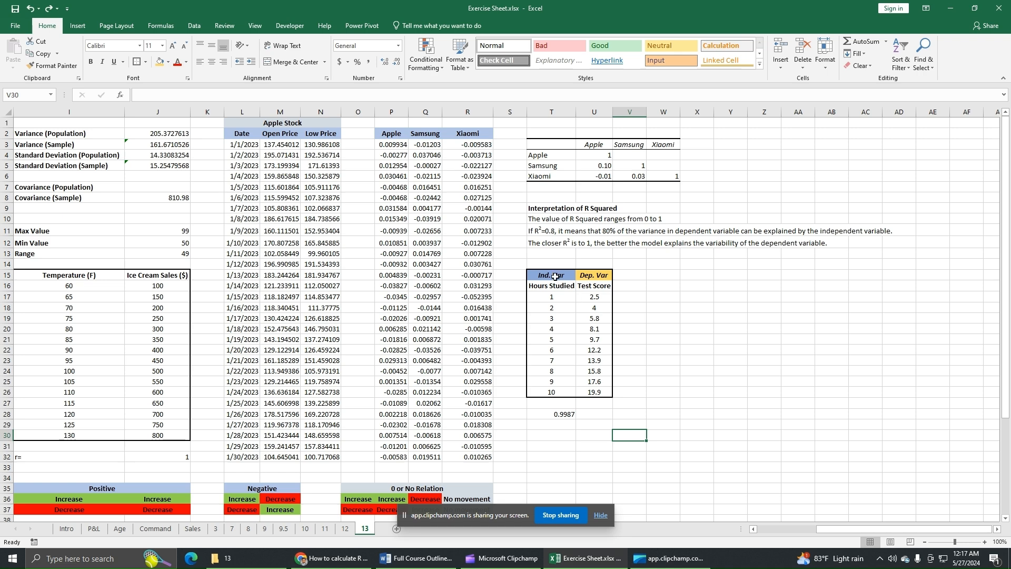
{"action": "left_click_drag", "start_coordinate": [555, 276], "coordinate": [595, 392]}
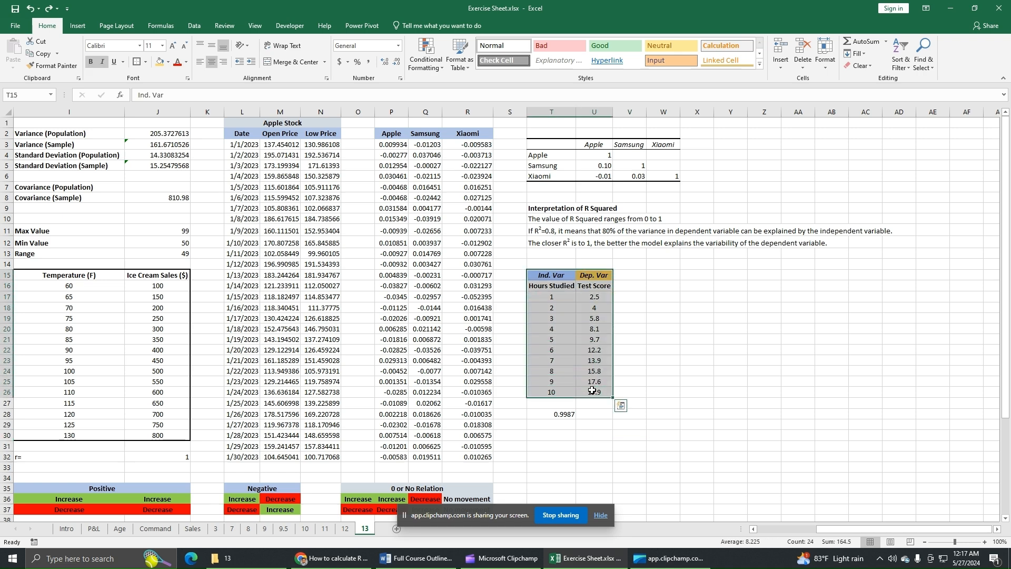
{"action": "left_click", "coordinate": [77, 26]}
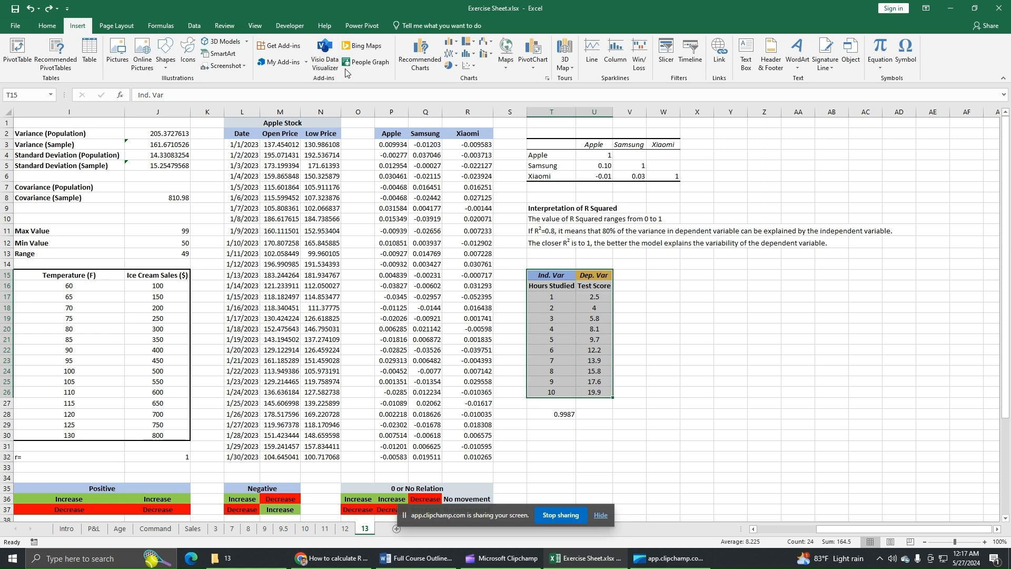
{"action": "left_click", "coordinate": [467, 66]}
{"action": "left_click", "coordinate": [475, 99]}
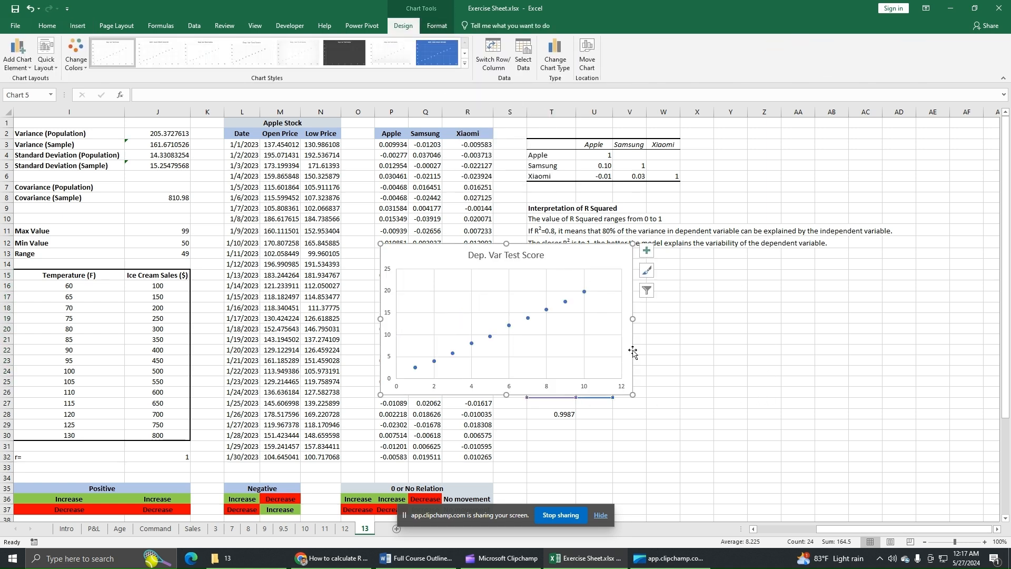
Step: Add axis titles to the scatter chart and name the horizontal axis "No of Hours studied"
{"action": "left_click", "coordinate": [647, 252]}
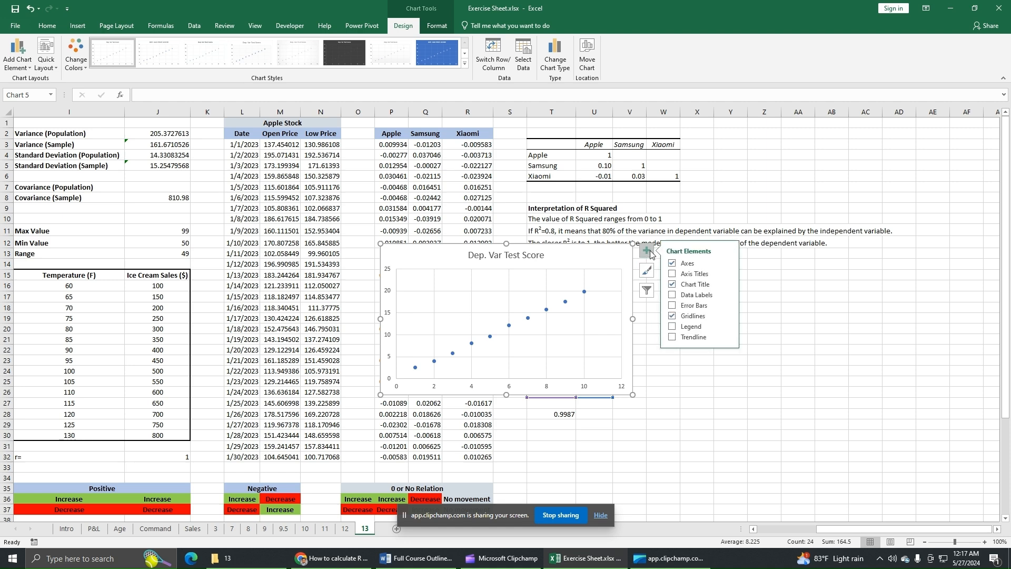
{"action": "left_click", "coordinate": [685, 275]}
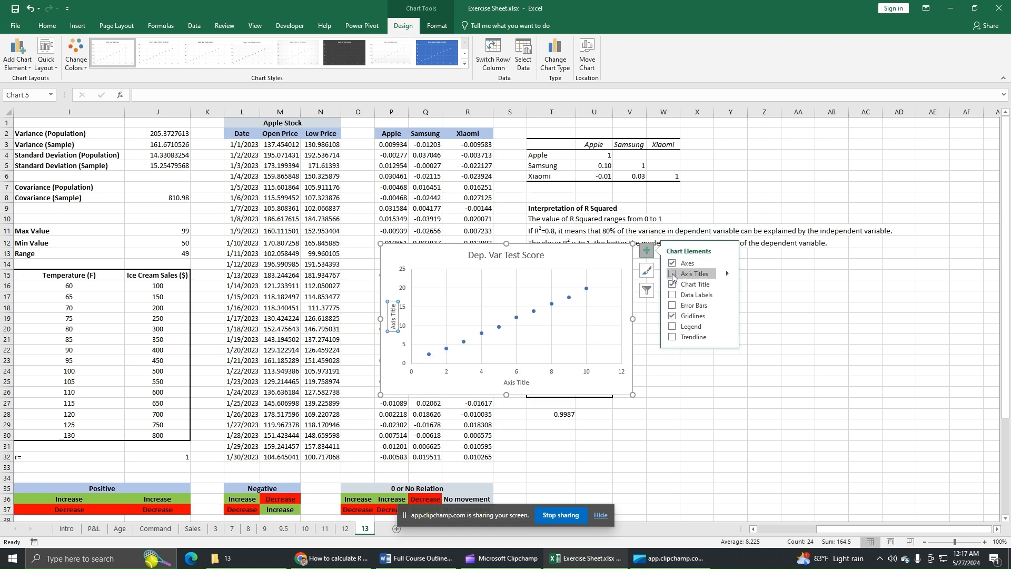
{"action": "left_click", "coordinate": [521, 386]}
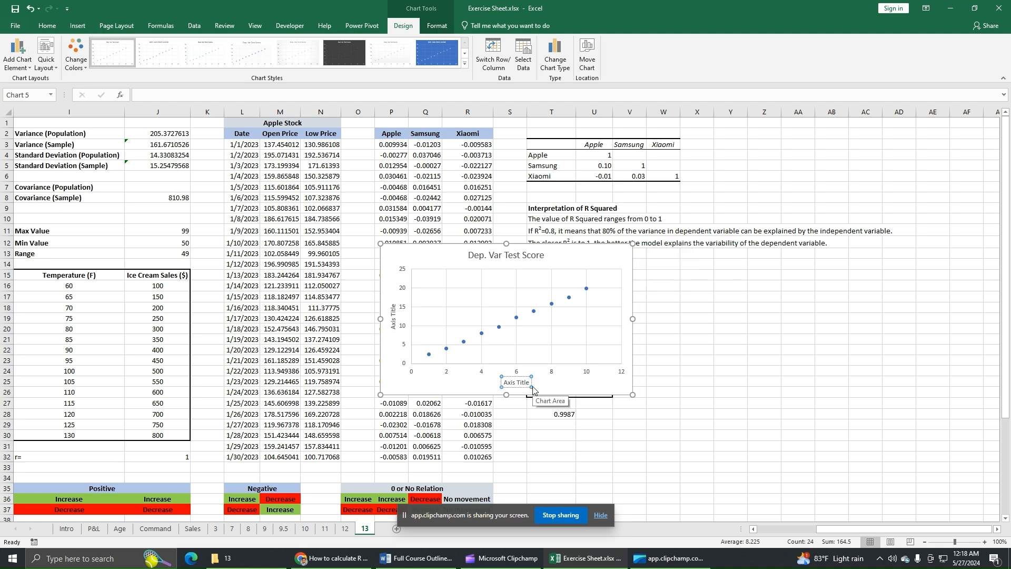
{"action": "key", "text": "BackSpace"}
{"action": "key", "text": "BackSpace"}
{"action": "key", "text": "BackSpace"}
{"action": "key", "text": "BackSpace"}
{"action": "key", "text": "BackSpace"}
{"action": "key", "text": "BackSpace"}
{"action": "key", "text": "BackSpace"}
{"action": "key", "text": "BackSpace"}
{"action": "key", "text": "BackSpace"}
{"action": "key", "text": "BackSpace"}
{"action": "type", "text": "No of Hours"}
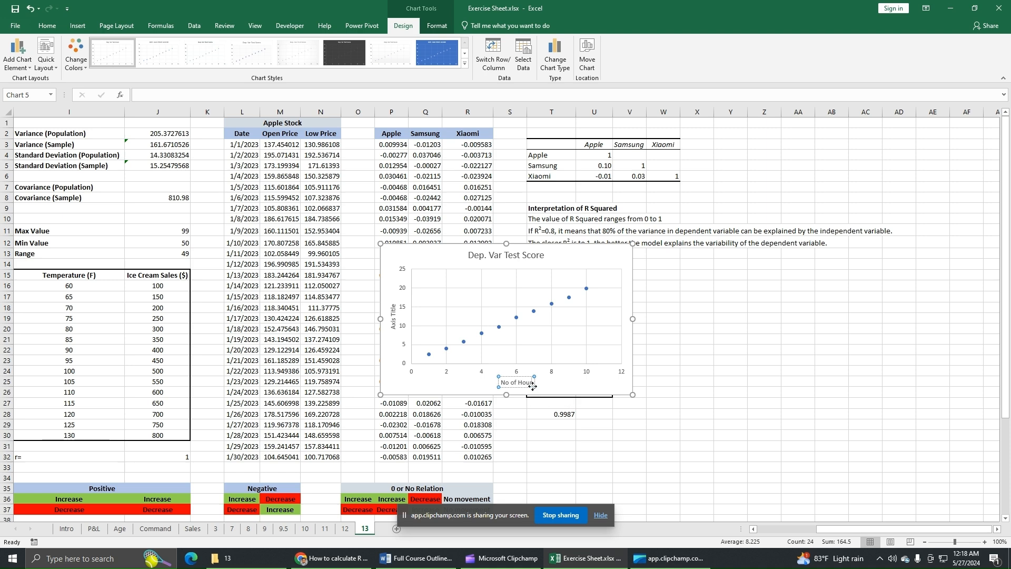
{"action": "type", "text": " studied"}
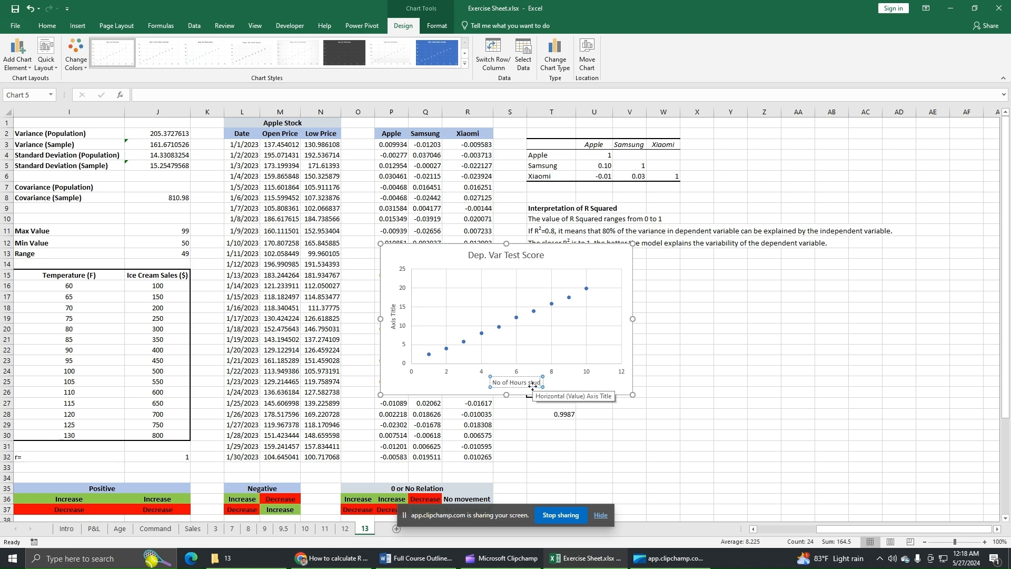
Step: Name the scatter chart's vertical axis "Test score"
{"action": "left_click", "coordinate": [393, 319]}
{"action": "left_click", "coordinate": [394, 307]}
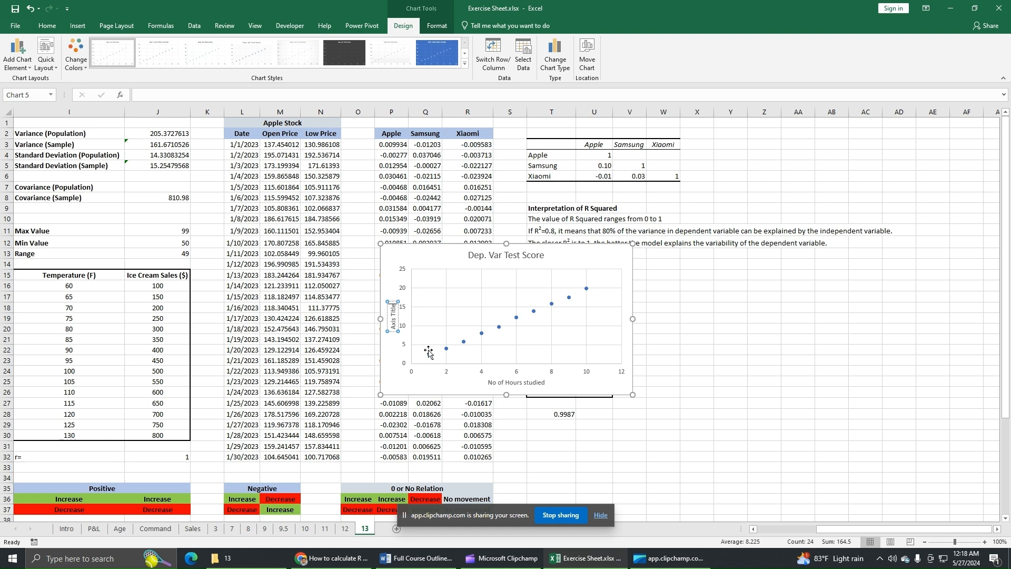
{"action": "key", "text": "BackSpace"}
{"action": "key", "text": "BackSpace"}
{"action": "key", "text": "BackSpace"}
{"action": "key", "text": "BackSpace"}
{"action": "key", "text": "BackSpace"}
{"action": "key", "text": "BackSpace"}
{"action": "key", "text": "BackSpace"}
{"action": "key", "text": "BackSpace"}
{"action": "key", "text": "BackSpace"}
{"action": "key", "text": "BackSpace"}
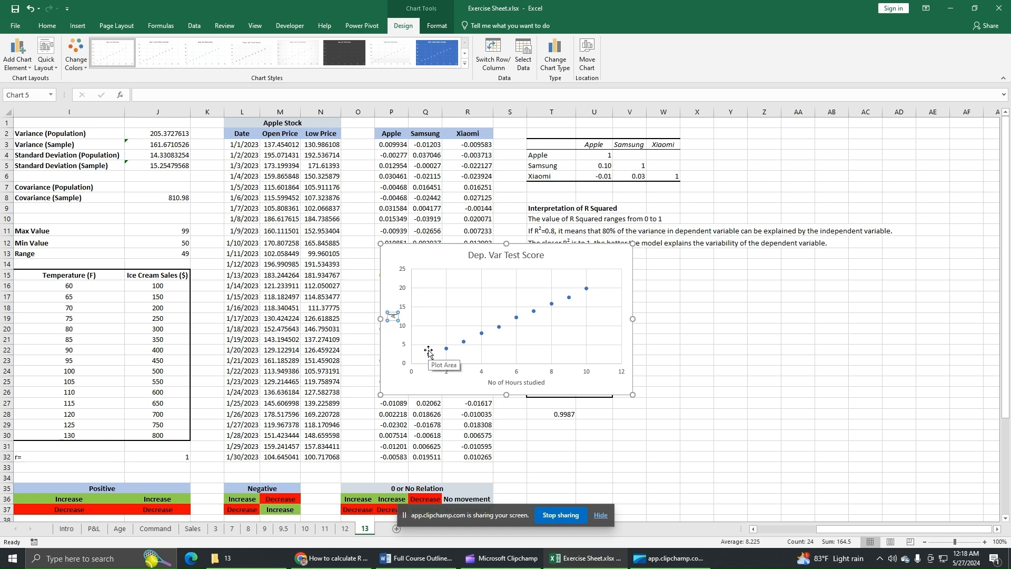
{"action": "type", "text": "Test score"}
{"action": "left_click", "coordinate": [462, 387]}
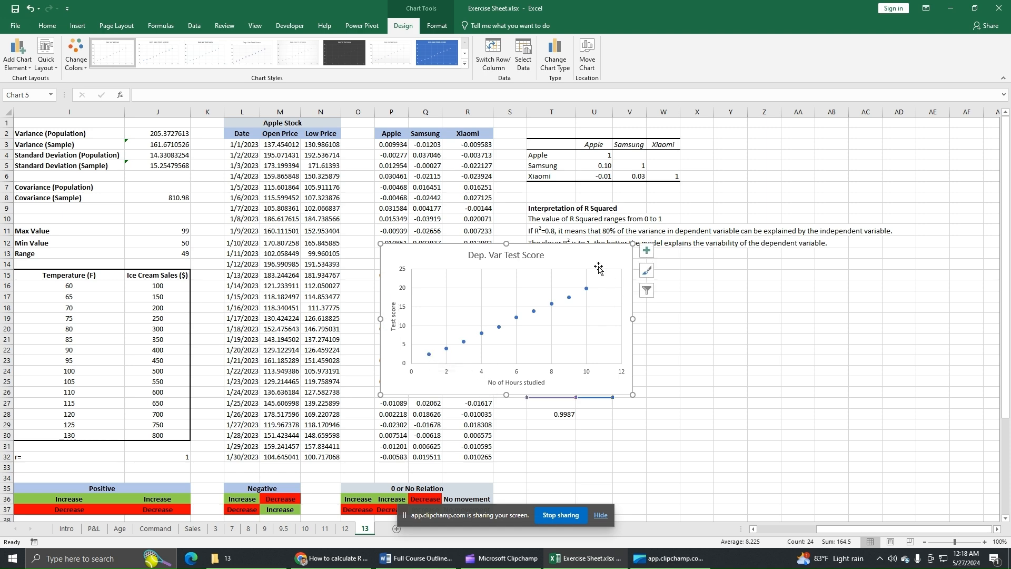
Step: Add a linear trendline with its equation and R-squared value displayed, and place the chart beside the Test Score column
{"action": "left_click", "coordinate": [646, 251]}
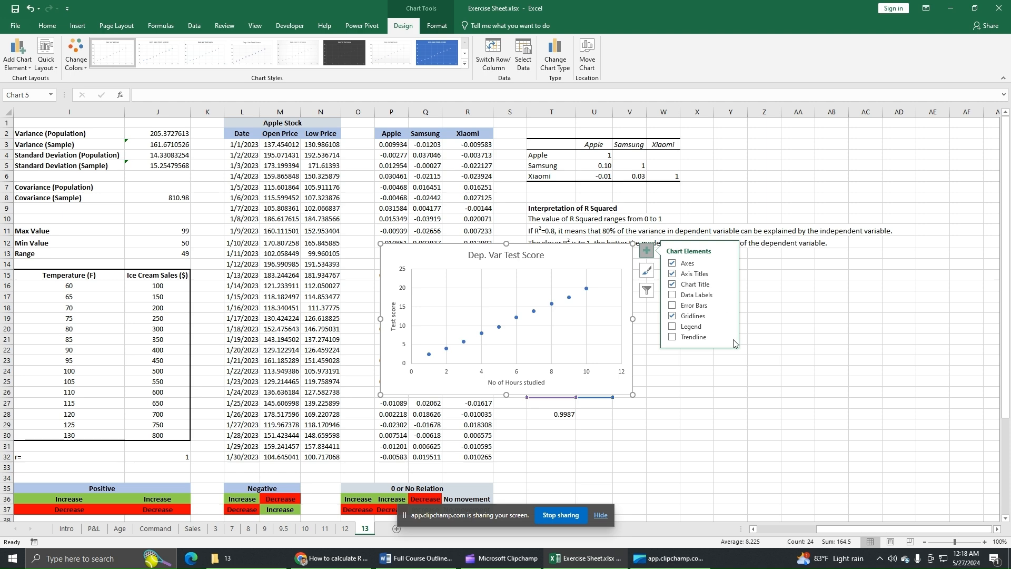
{"action": "left_click", "coordinate": [673, 338]}
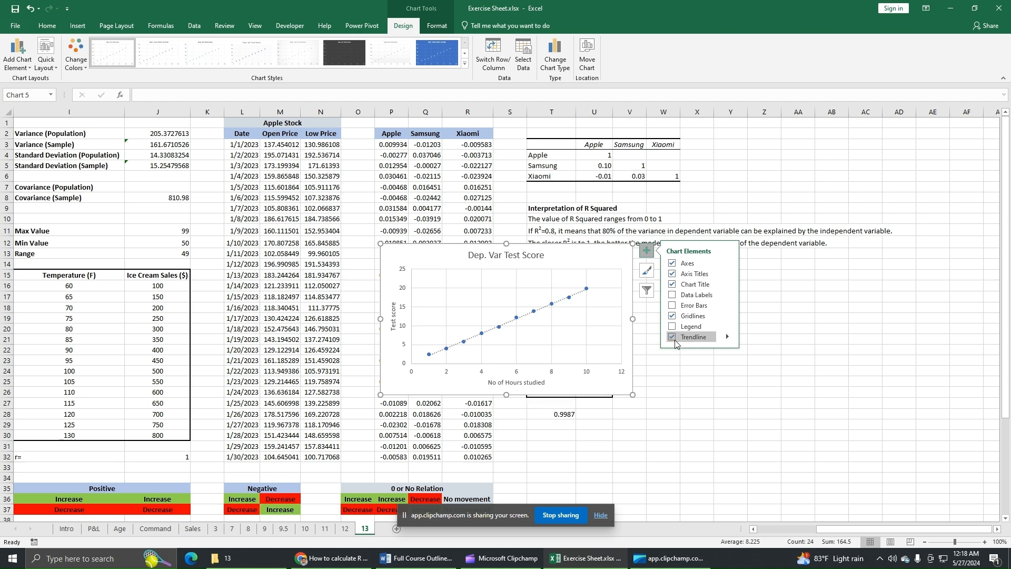
{"action": "left_click", "coordinate": [728, 337]}
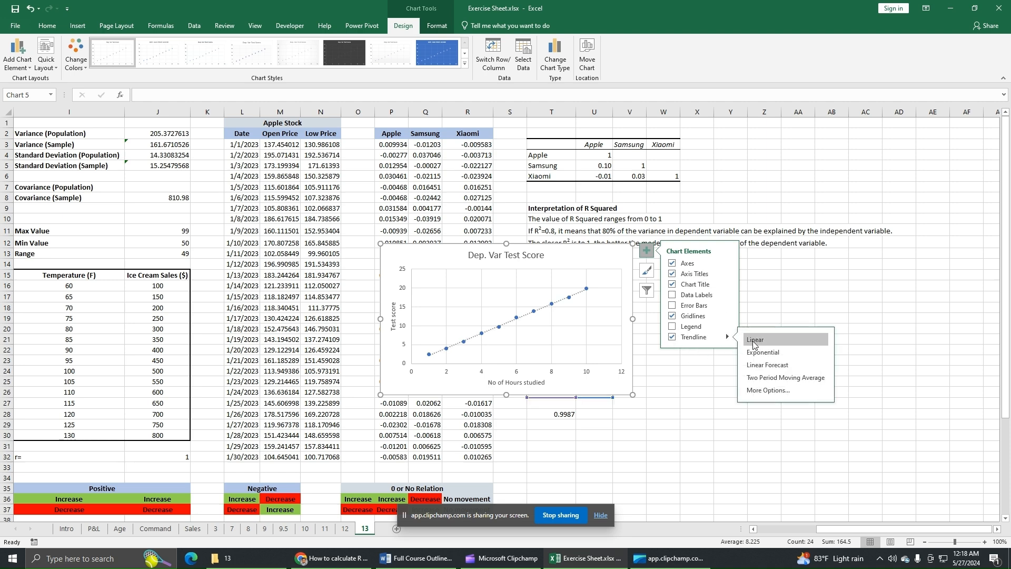
{"action": "left_click", "coordinate": [768, 390]}
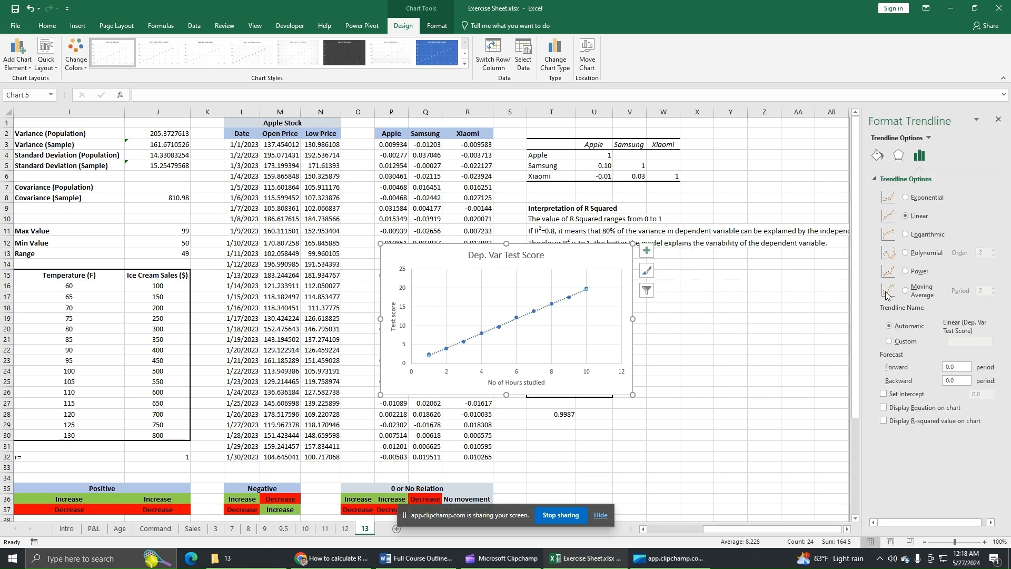
{"action": "left_click", "coordinate": [886, 409]}
{"action": "left_click", "coordinate": [996, 124]}
{"action": "left_click_drag", "start_coordinate": [557, 259], "coordinate": [795, 283]}
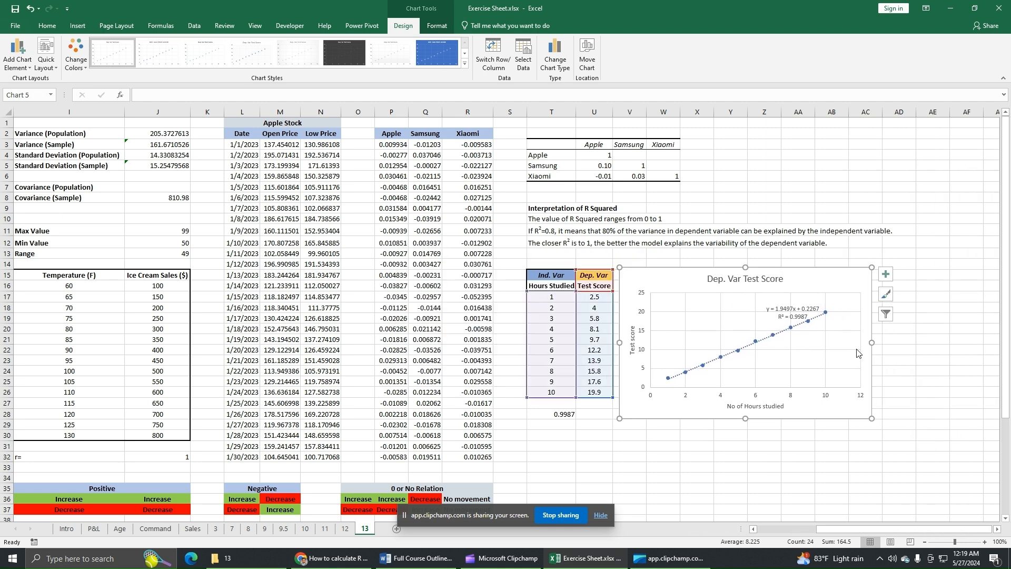